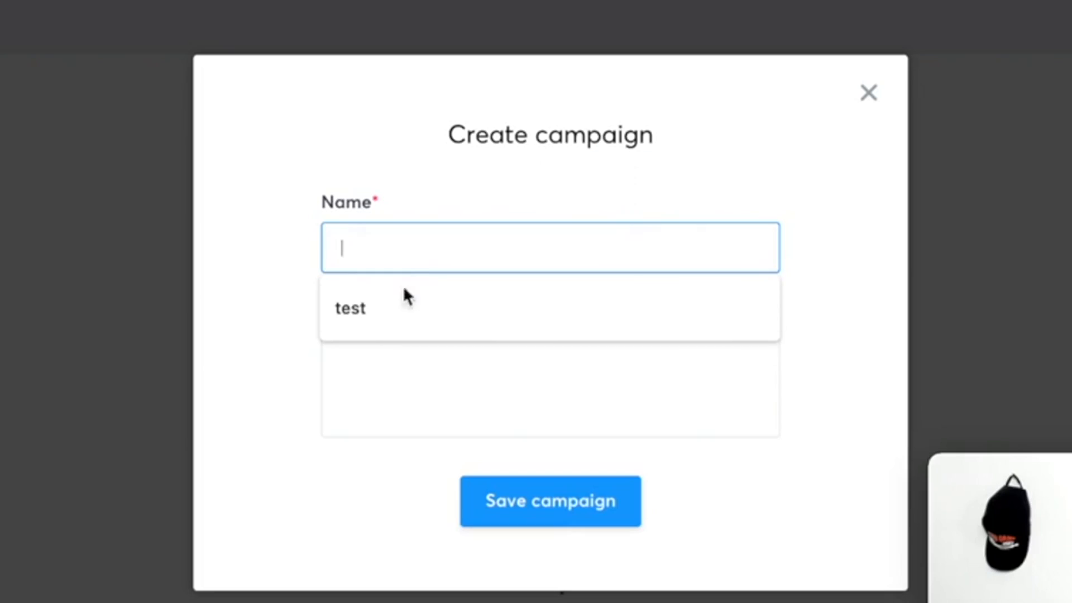
Create a new campaign named test.
{"action": "left_click", "coordinate": [376, 312]}
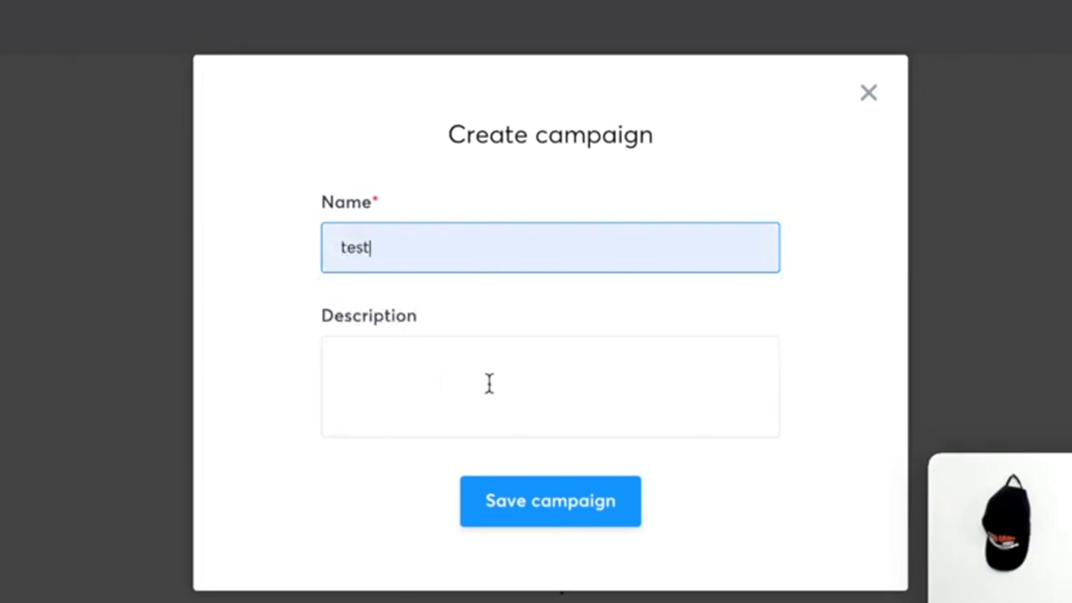
{"action": "left_click", "coordinate": [541, 510]}
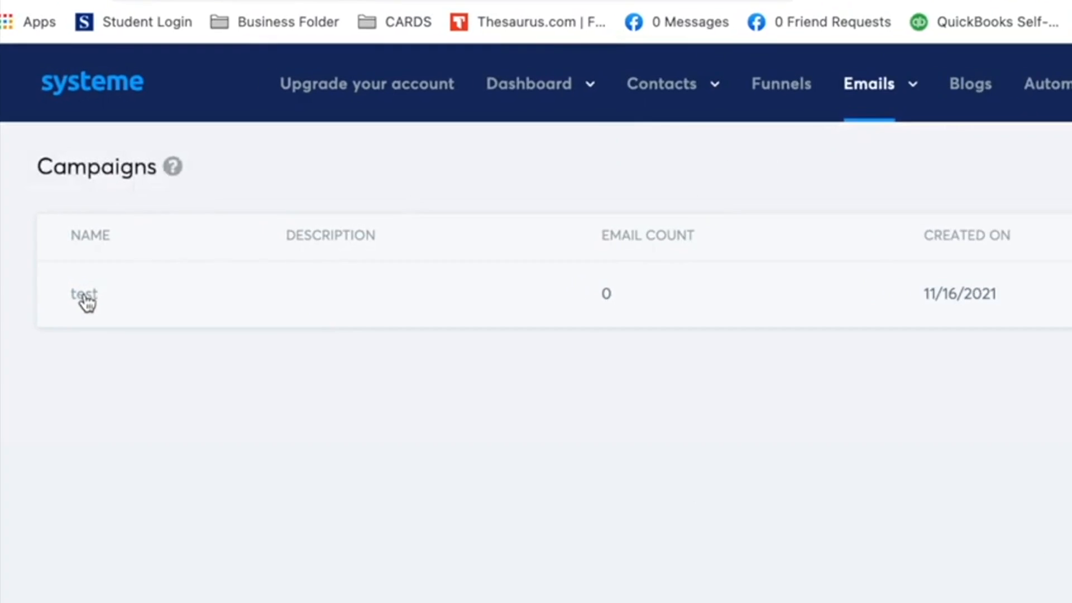
Add an email to the test campaign with subject 'Top marketing strategies no one uses', choosing the Classic editor.
{"action": "left_click", "coordinate": [85, 301]}
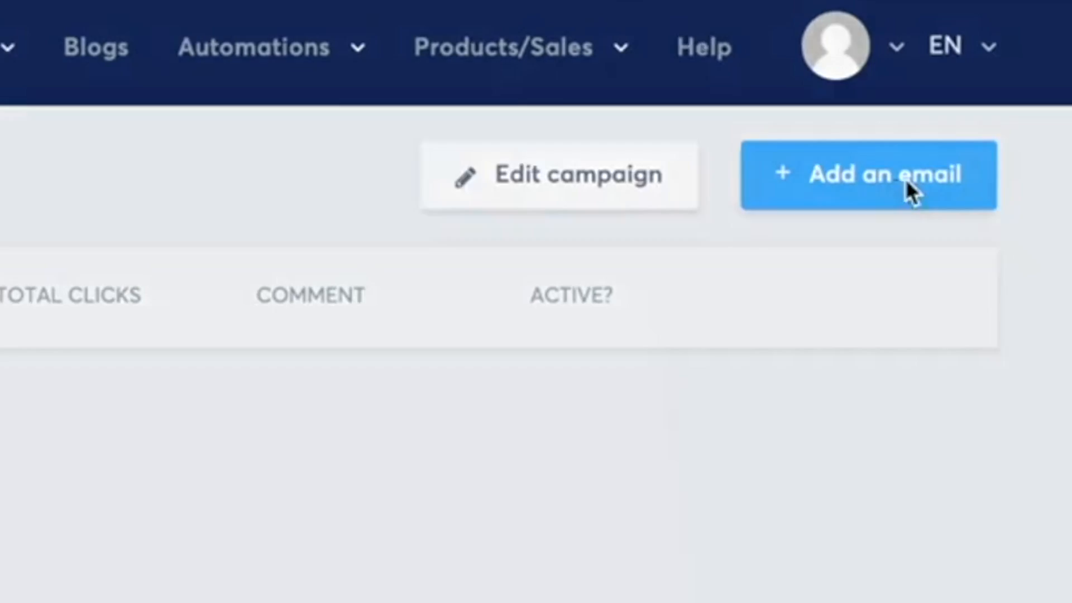
{"action": "left_click", "coordinate": [907, 187]}
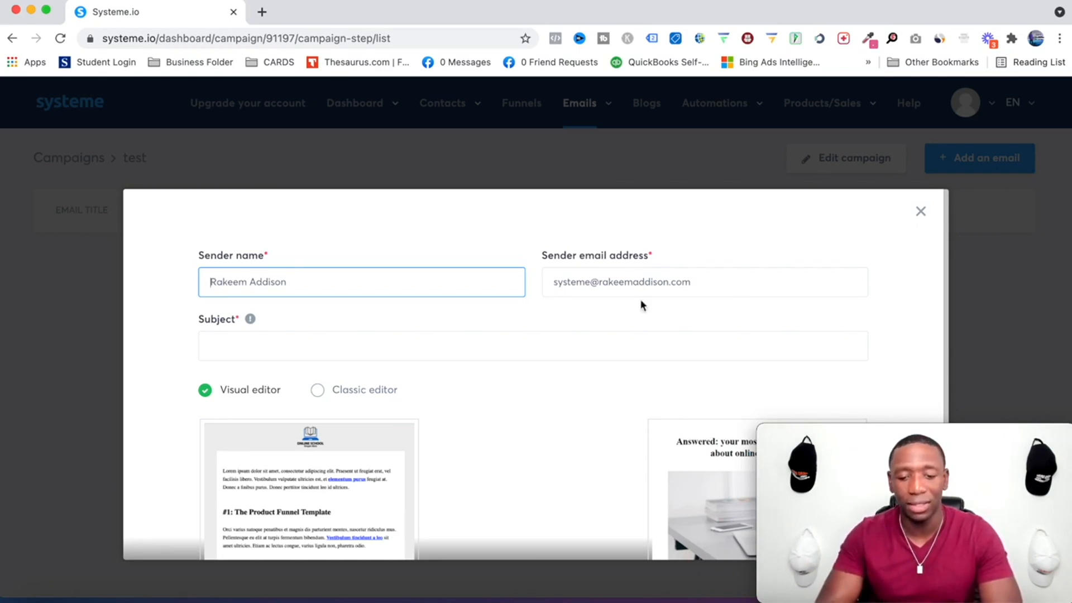
{"action": "scroll", "coordinate": [489, 329], "scroll_direction": "down", "scroll_amount": 2}
{"action": "left_click", "coordinate": [315, 290]}
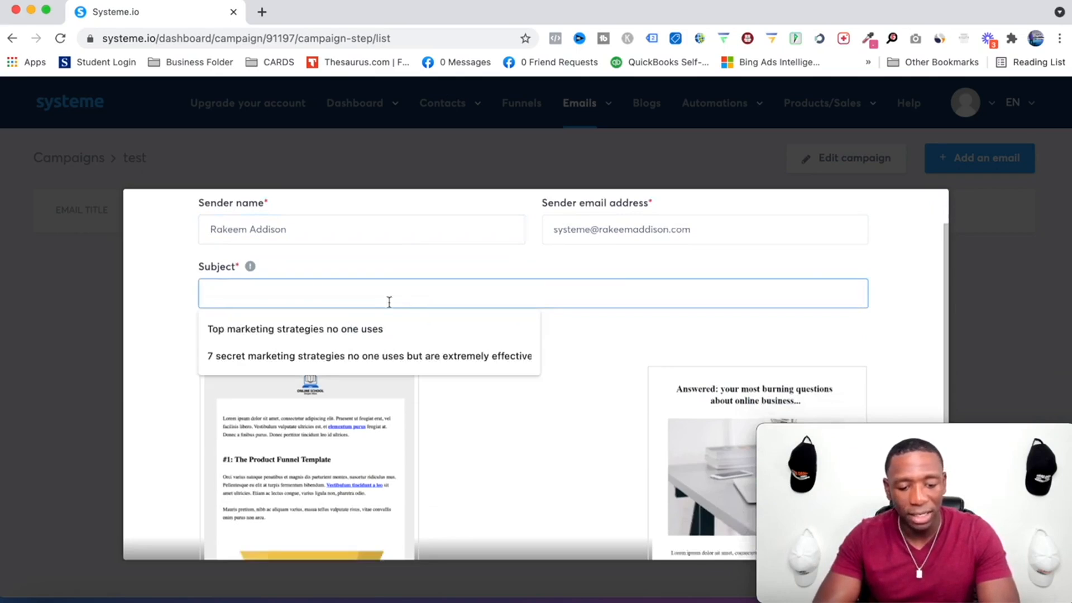
{"action": "left_click", "coordinate": [283, 331]}
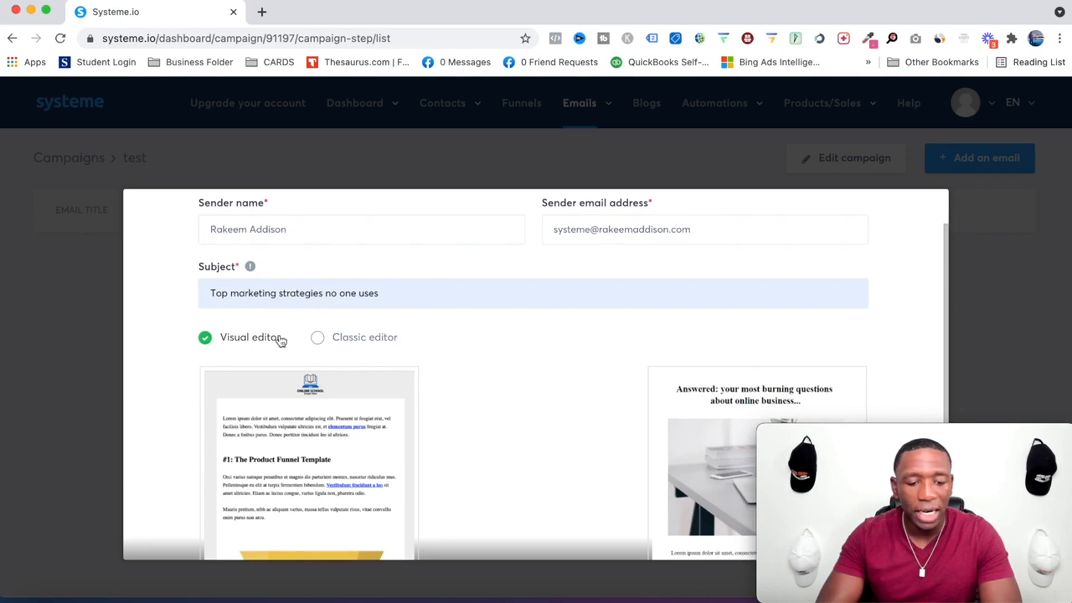
{"action": "left_click", "coordinate": [317, 337]}
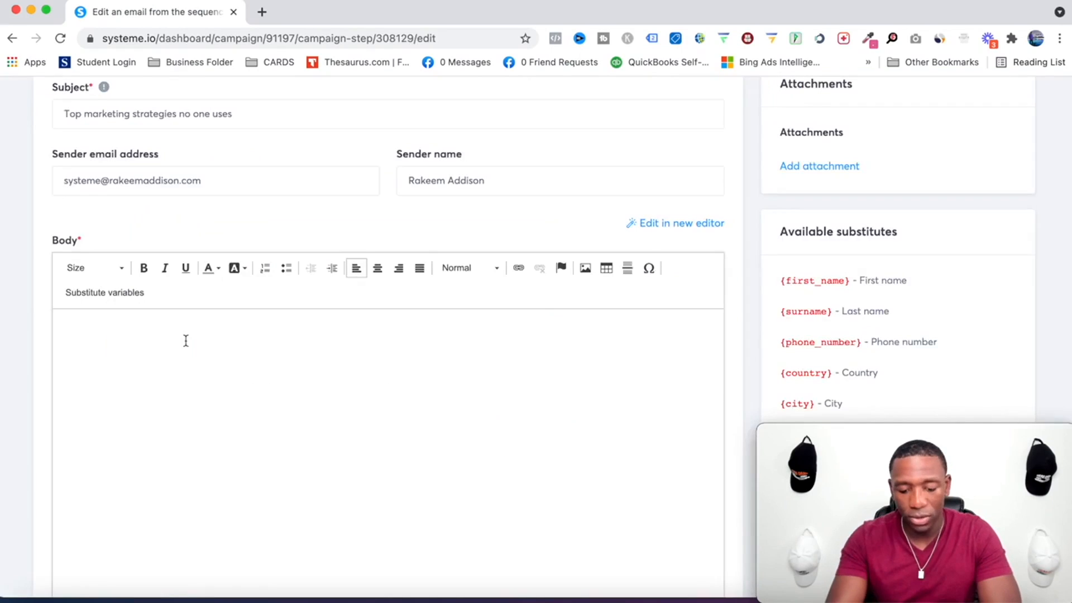
Write the greeting 'Hey {first_name}' in the email body, copying the first name substitute.
{"action": "type", "text": "Hey"}
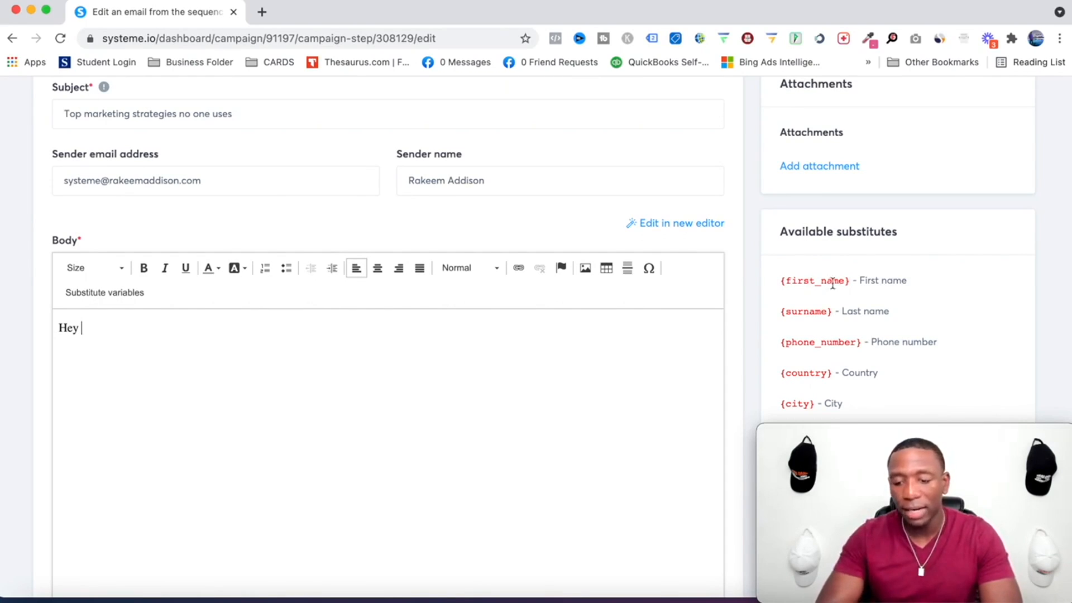
{"action": "left_click_drag", "start_coordinate": [850, 282], "coordinate": [782, 281]}
{"action": "key", "text": "super+c"}
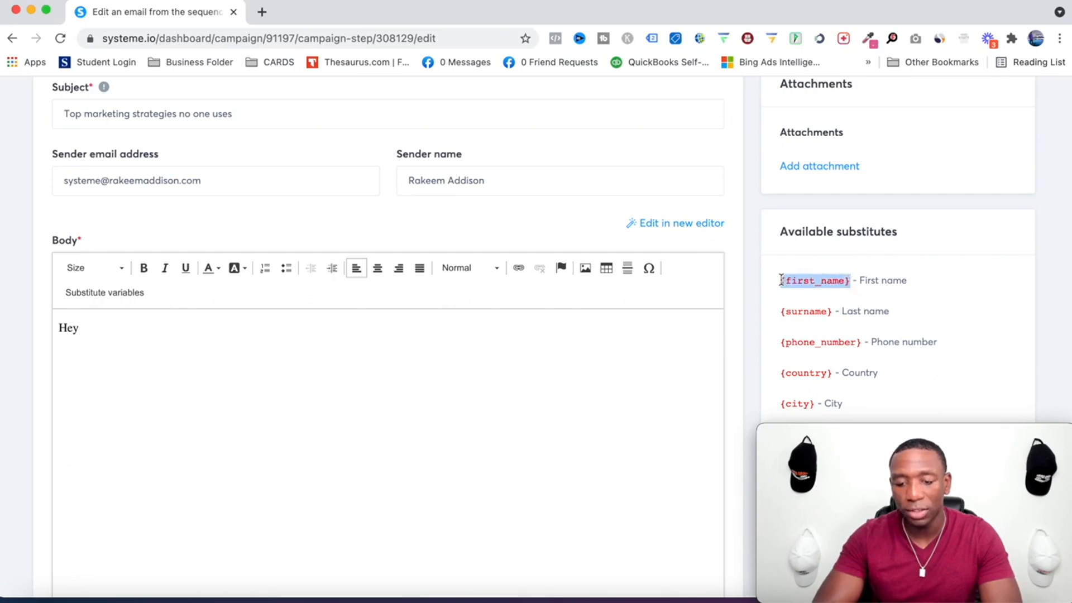
{"action": "left_click", "coordinate": [97, 328]}
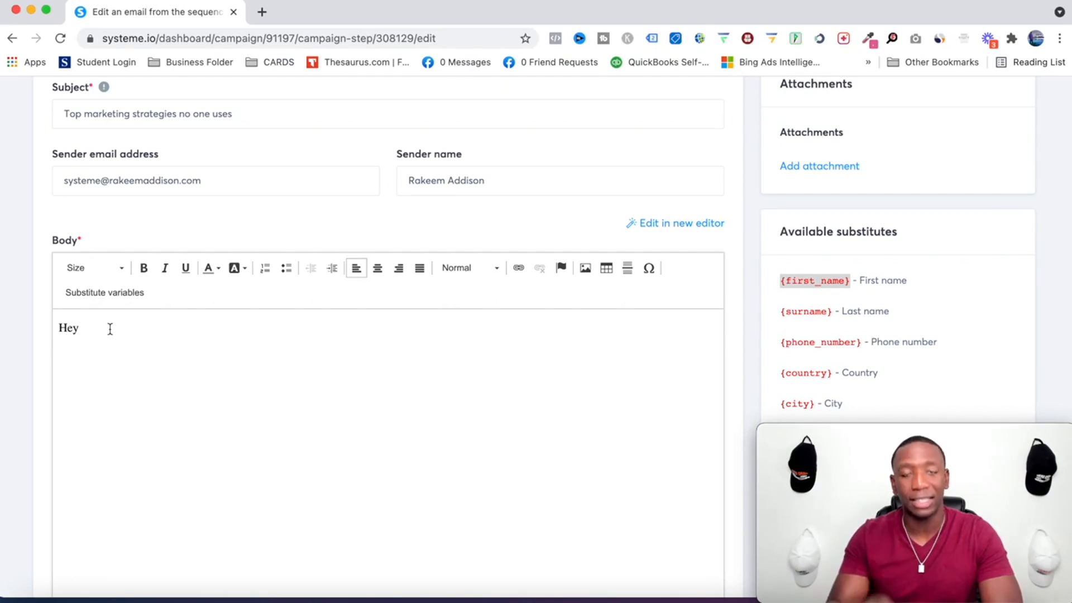
{"action": "key", "text": "super+v"}
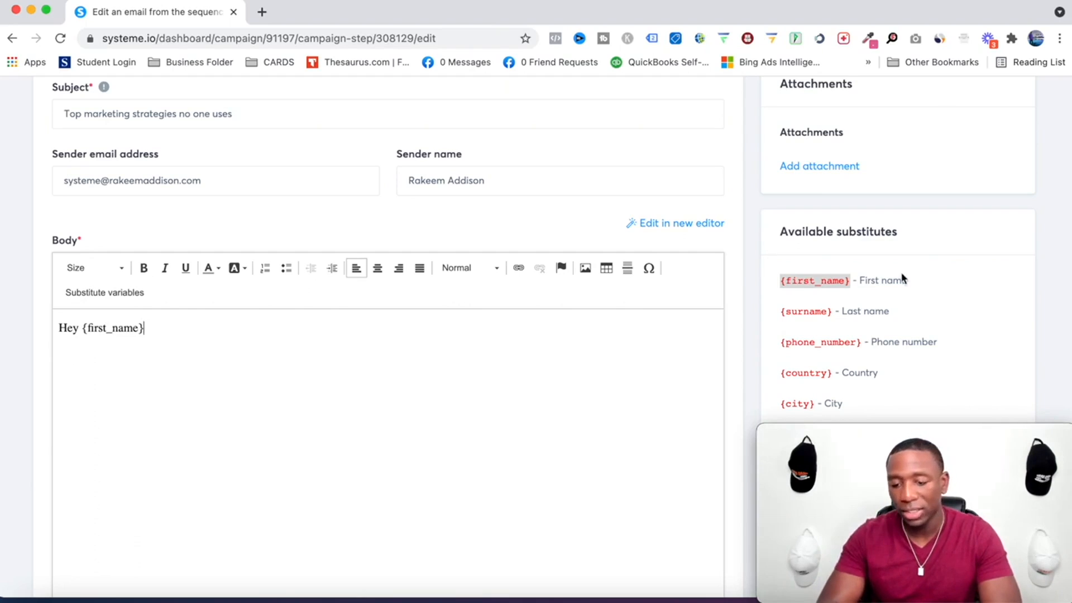
Add a blank line and the text 'Learn from a pro' below the greeting.
{"action": "scroll", "coordinate": [901, 272], "scroll_direction": "down", "scroll_amount": 3}
{"action": "scroll", "coordinate": [901, 276], "scroll_direction": "down", "scroll_amount": 1}
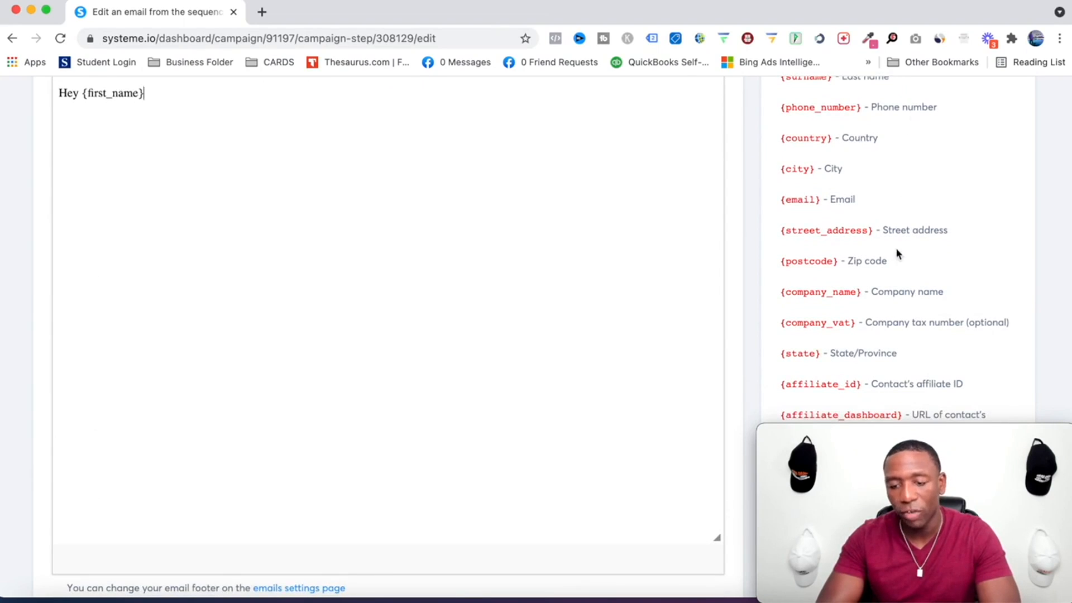
{"action": "scroll", "coordinate": [830, 216], "scroll_direction": "up", "scroll_amount": 7}
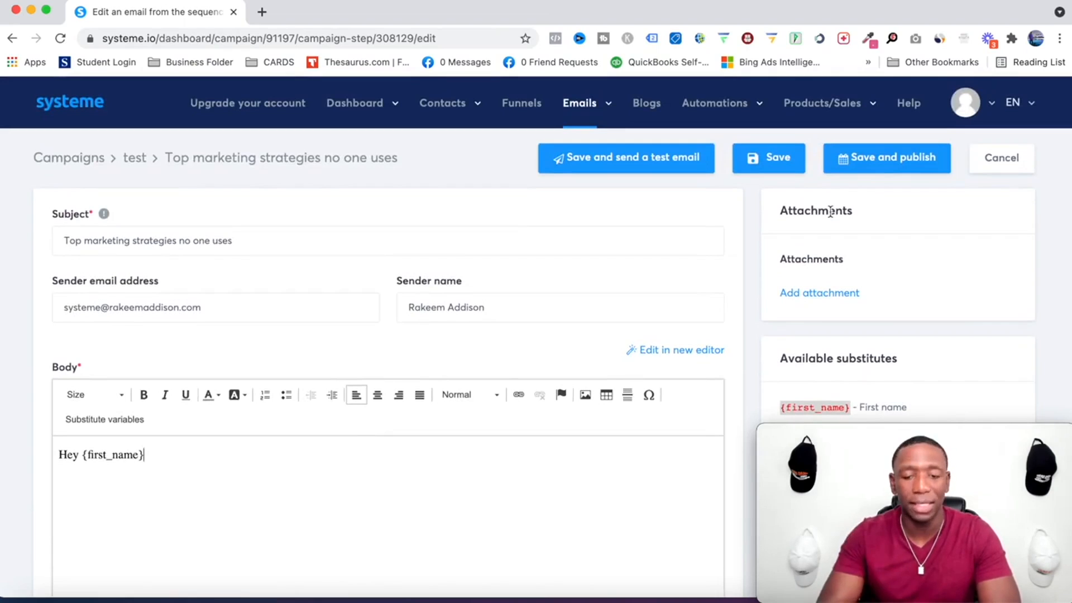
{"action": "scroll", "coordinate": [761, 311], "scroll_direction": "down", "scroll_amount": 4}
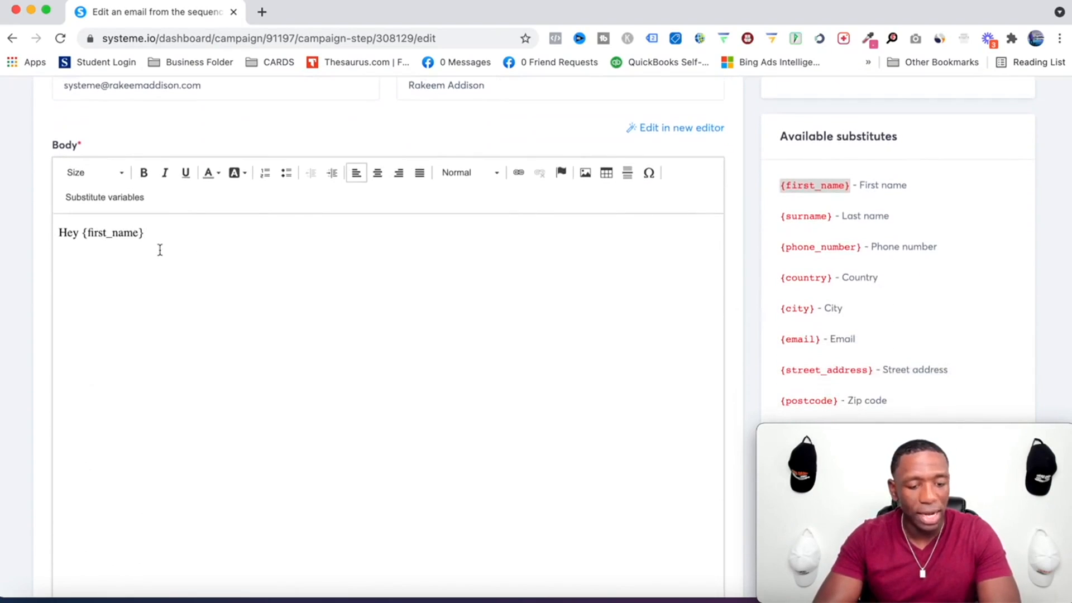
{"action": "key", "text": "Return"}
{"action": "key", "text": "Return"}
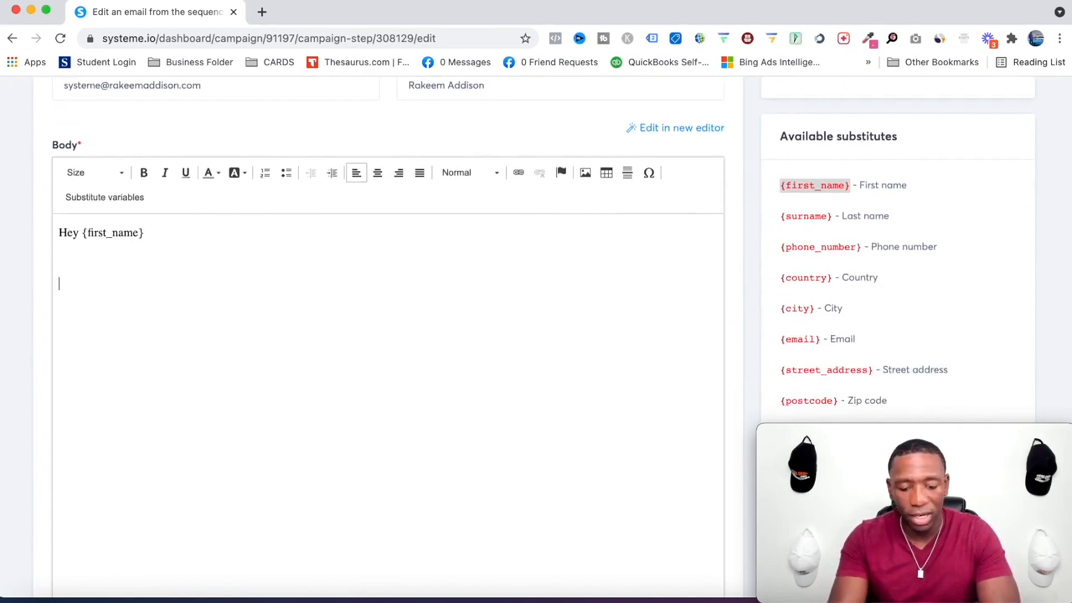
{"action": "type", "text": "Learn from a pro"}
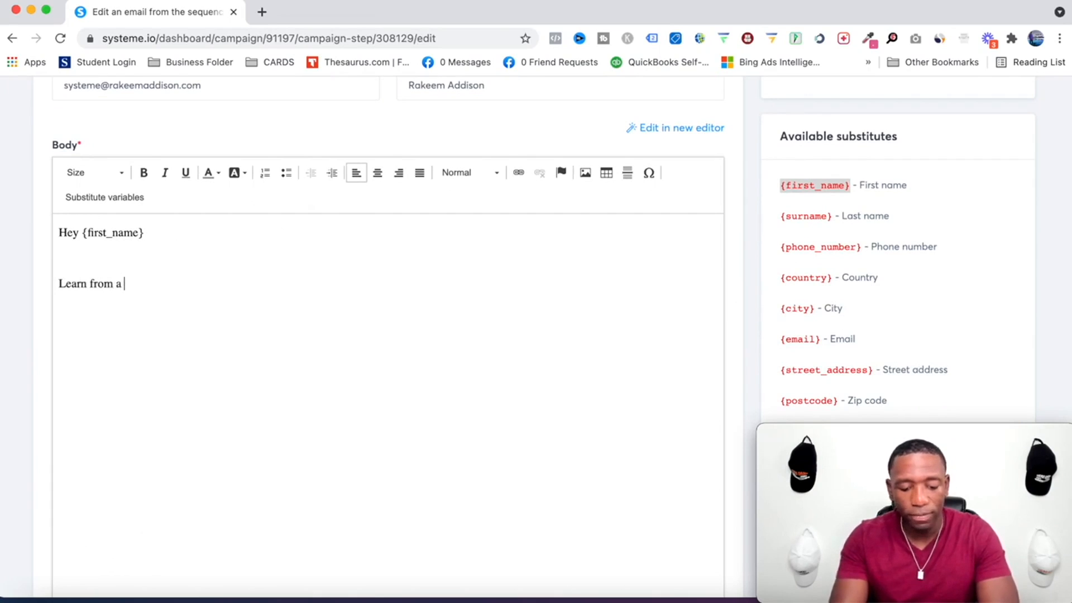
Extend the second line with the words 'this training'.
{"action": "scroll", "coordinate": [759, 187], "scroll_direction": "up", "scroll_amount": 3}
{"action": "scroll", "coordinate": [760, 187], "scroll_direction": "up", "scroll_amount": 2}
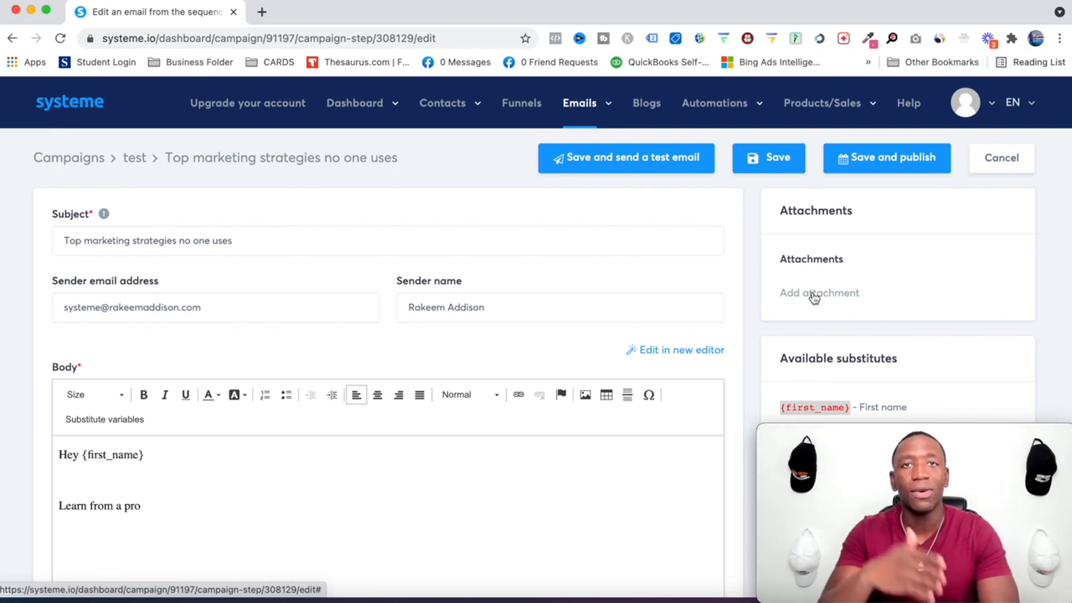
{"action": "scroll", "coordinate": [575, 306], "scroll_direction": "down", "scroll_amount": 5}
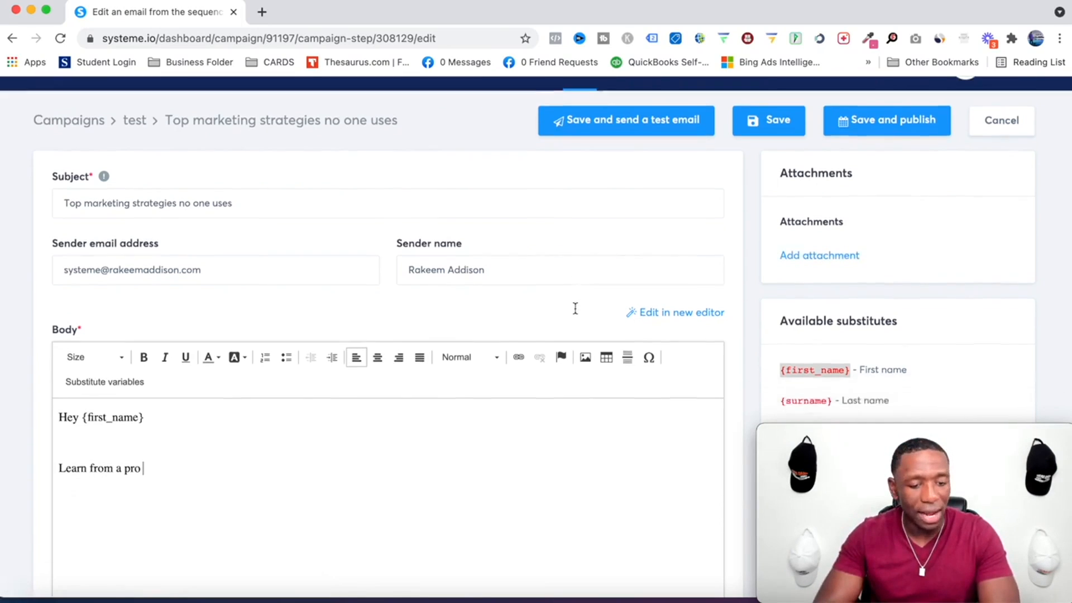
{"action": "left_click", "coordinate": [165, 316]}
{"action": "scroll", "coordinate": [244, 318], "scroll_direction": "up", "scroll_amount": 3}
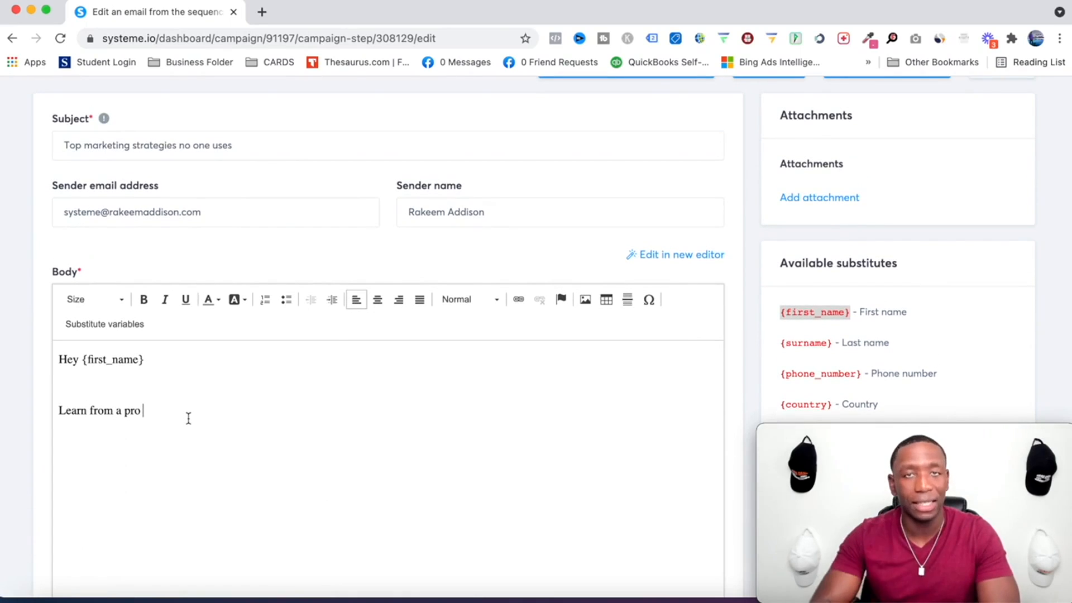
{"action": "type", "text": "t"}
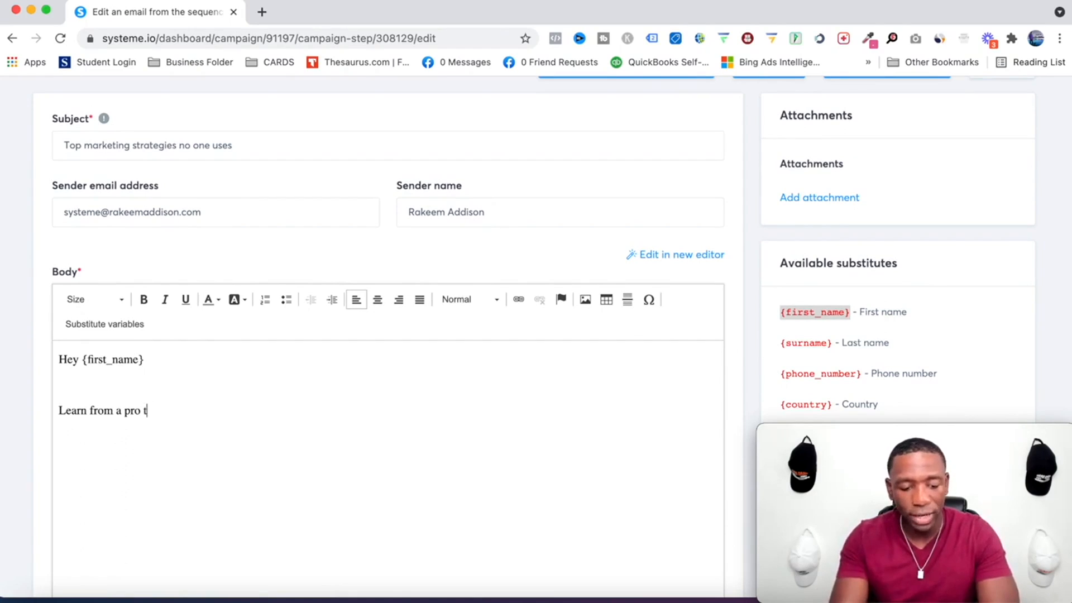
{"action": "type", "text": "his training"}
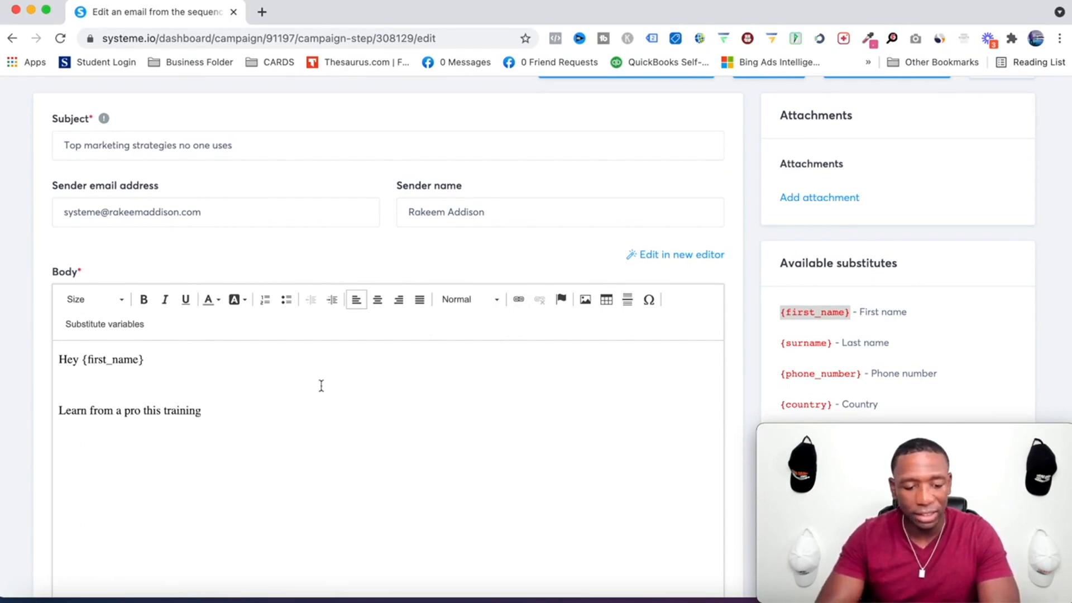
{"action": "left_click_drag", "start_coordinate": [204, 411], "coordinate": [142, 411]}
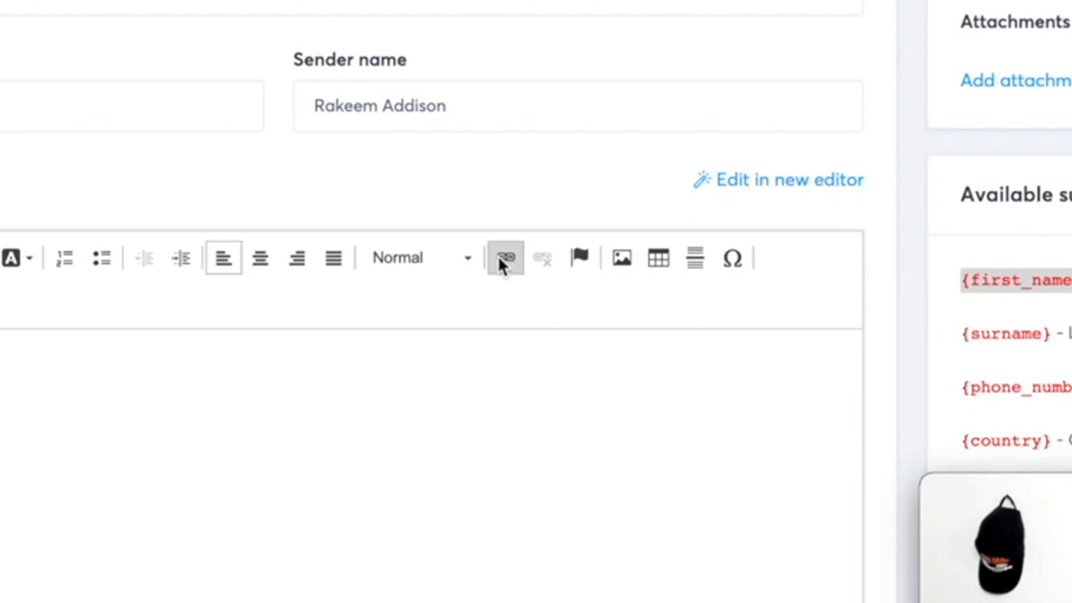
{"action": "left_click", "coordinate": [499, 259]}
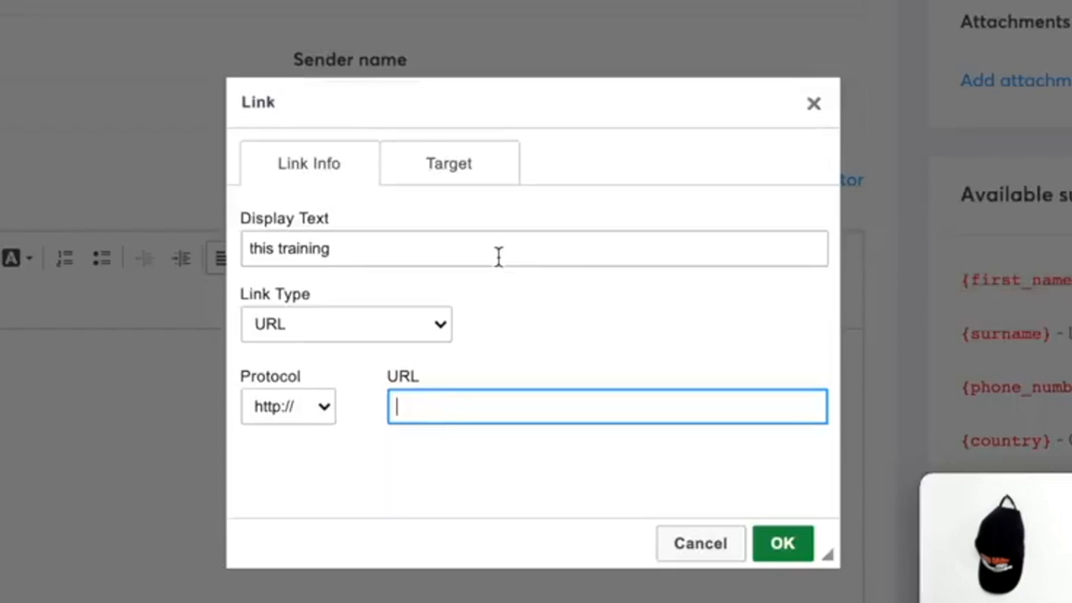
{"action": "type", "text": "www.google.com"}
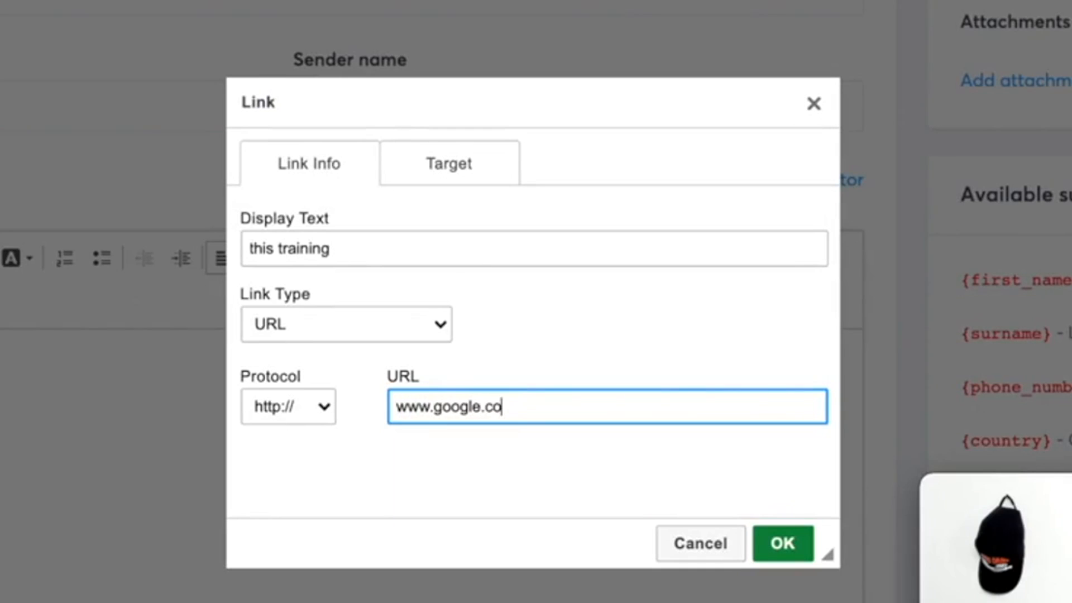
{"action": "left_click", "coordinate": [776, 544]}
{"action": "left_click", "coordinate": [271, 433]}
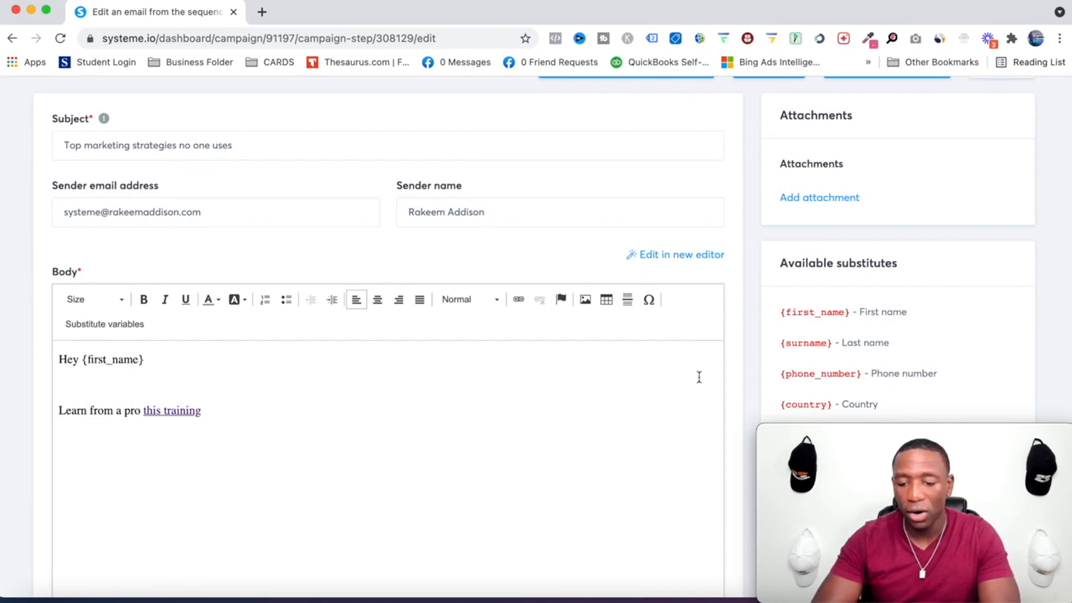
Save the email and send a test email.
{"action": "scroll", "coordinate": [747, 281], "scroll_direction": "up", "scroll_amount": 3}
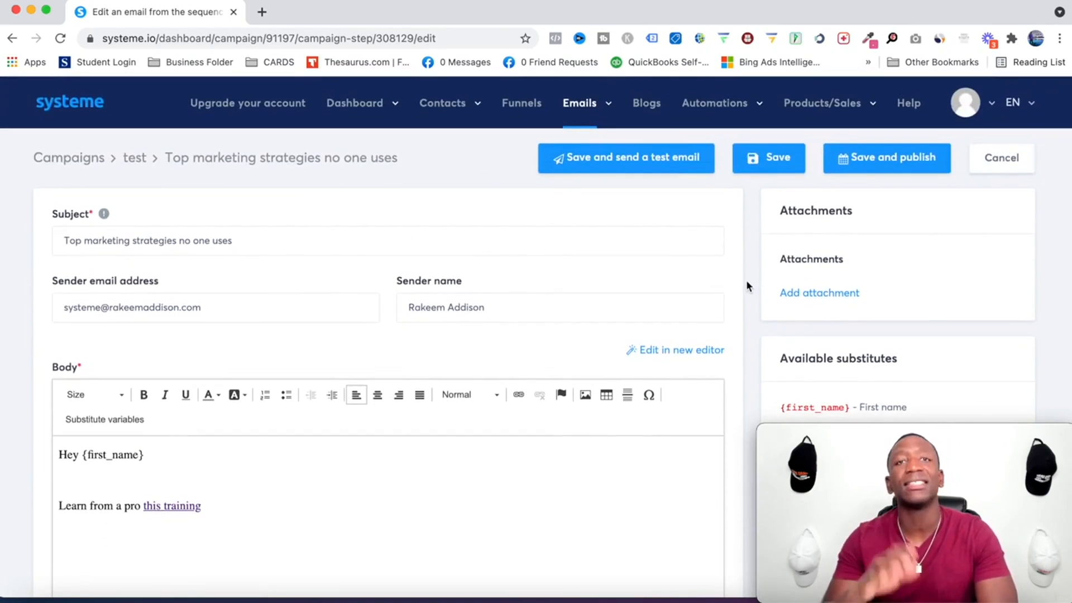
{"action": "left_click", "coordinate": [613, 163]}
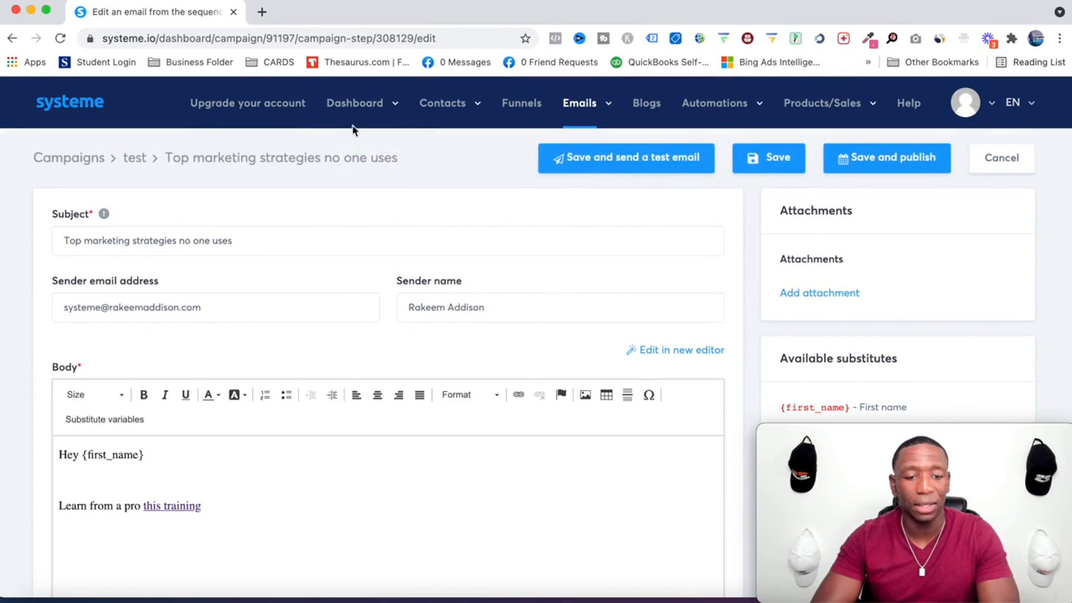
Open Gmail in a new tab, read the received test email, and close the tab.
{"action": "left_click", "coordinate": [262, 12]}
{"action": "type", "text": "gmail.com"}
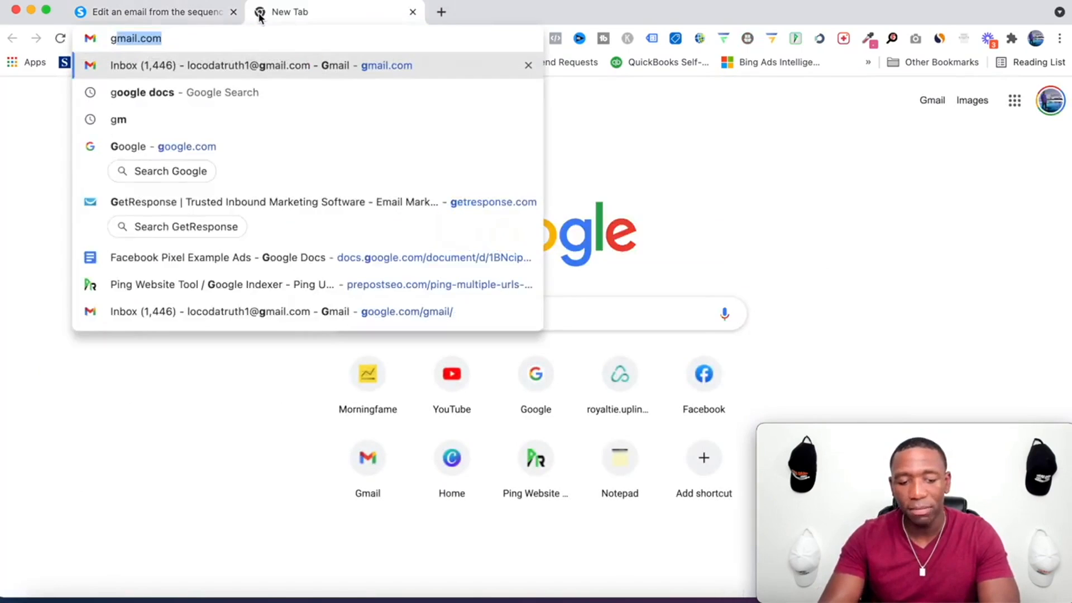
{"action": "key", "text": "Return"}
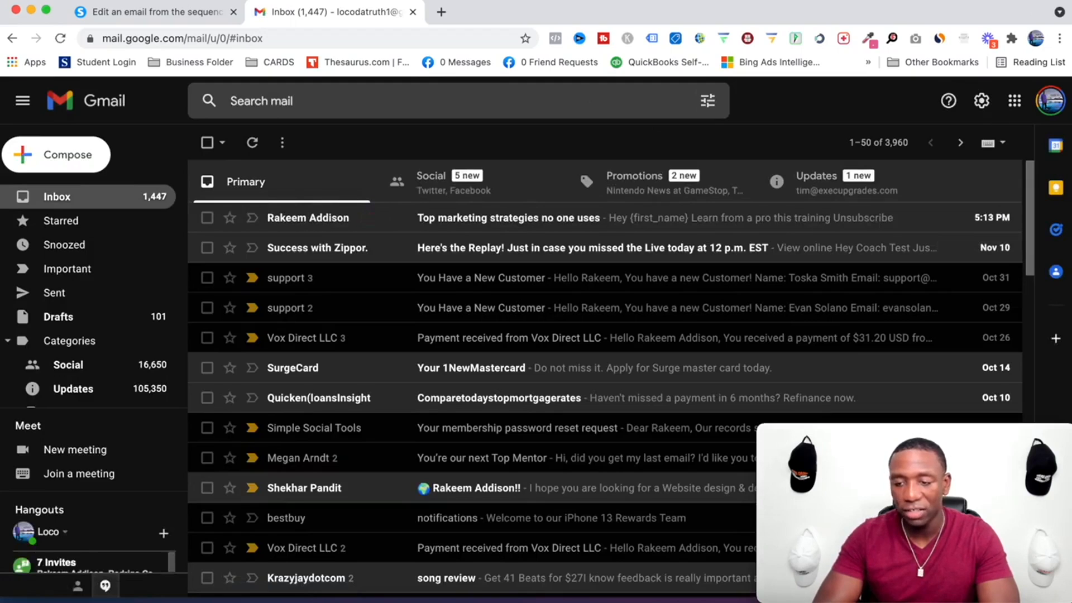
{"action": "left_click", "coordinate": [508, 225]}
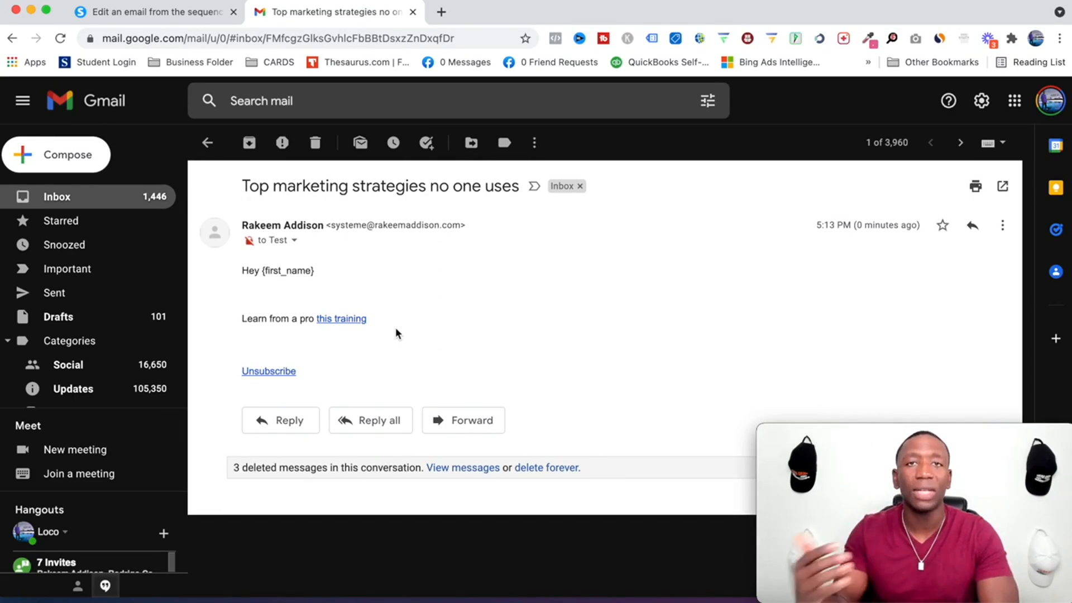
{"action": "key", "text": "super+w"}
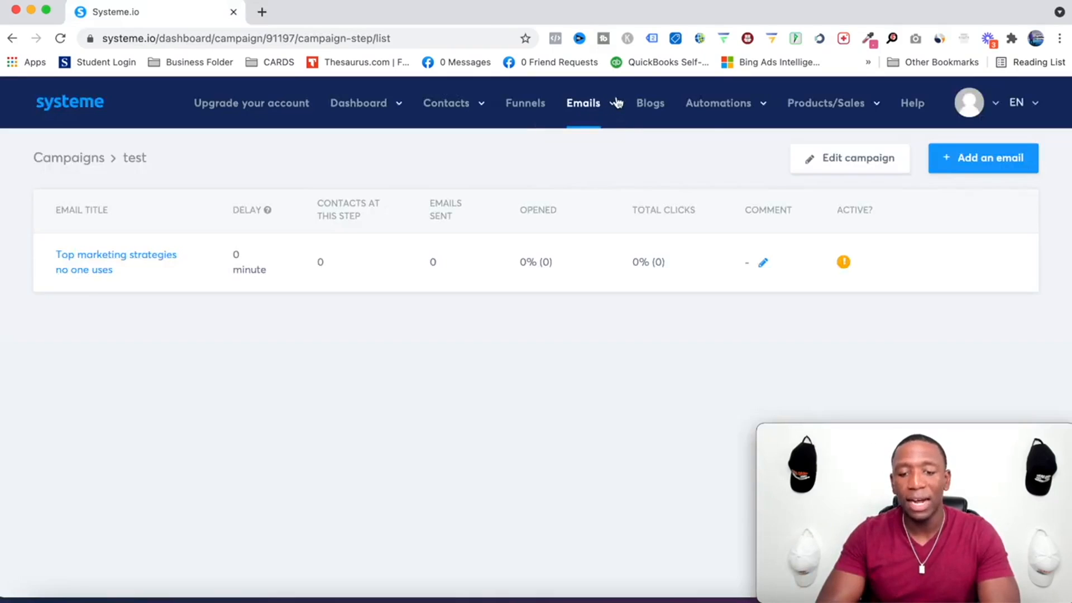
Check the automation rules list, then open the Automation rules of the Test funnel's squeeze page.
{"action": "mouse_move", "coordinate": [760, 105]}
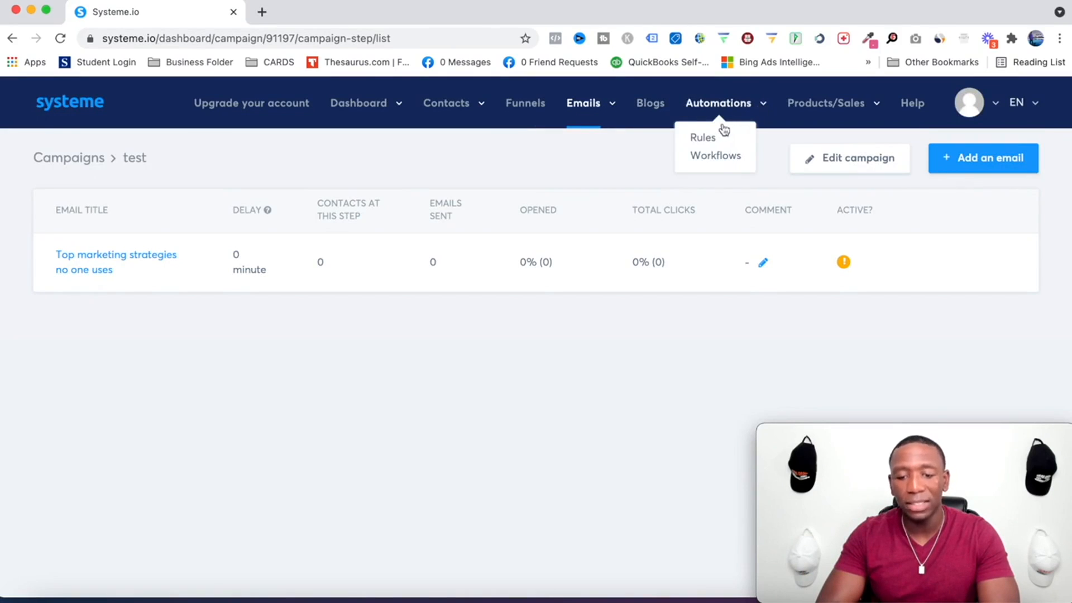
{"action": "left_click", "coordinate": [704, 139]}
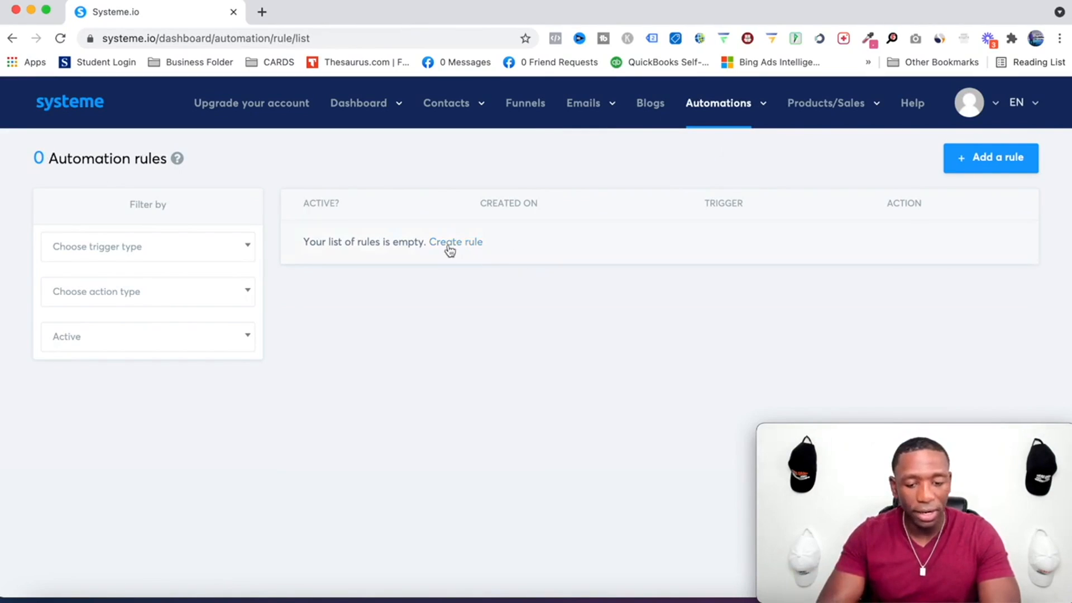
{"action": "left_click", "coordinate": [523, 105]}
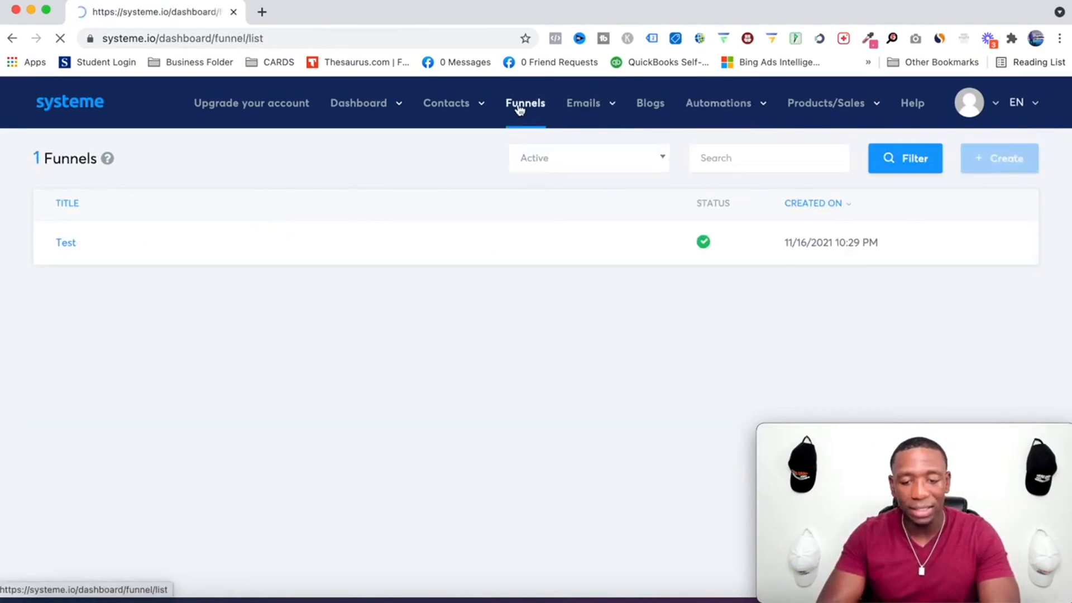
{"action": "left_click", "coordinate": [65, 242]}
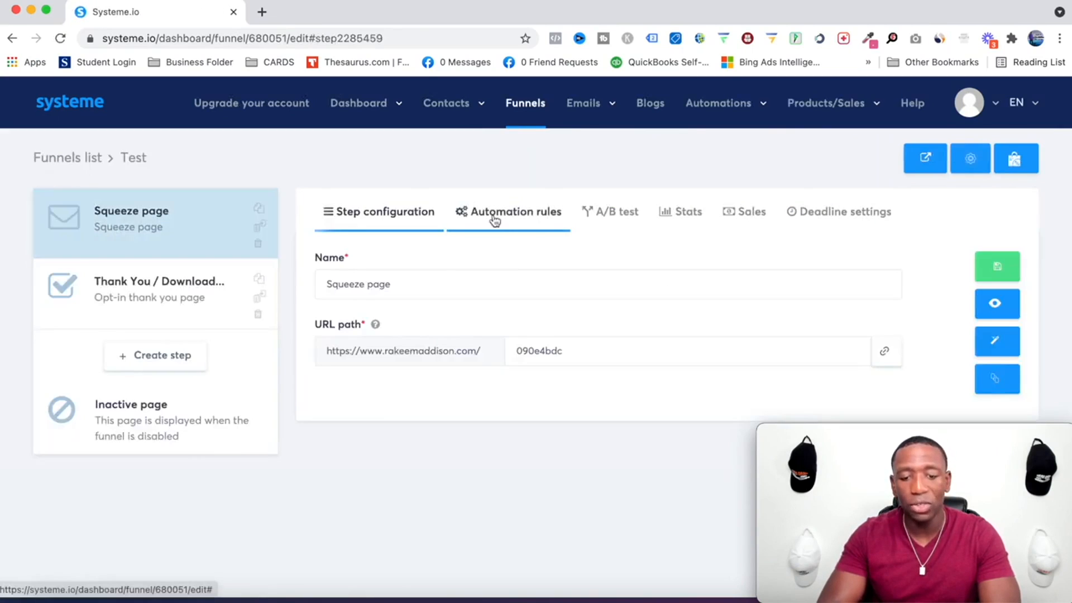
{"action": "left_click", "coordinate": [494, 221]}
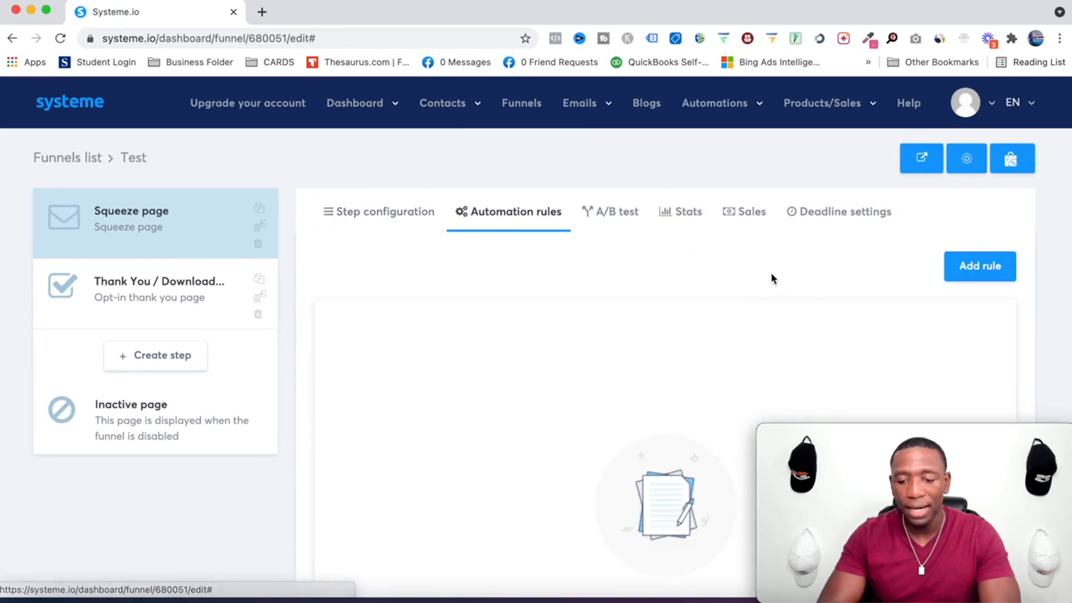
Add a 'Funnel step form subscribed' rule whose action subscribes the contact to the 'test' campaign, and save the rule.
{"action": "left_click", "coordinate": [980, 268]}
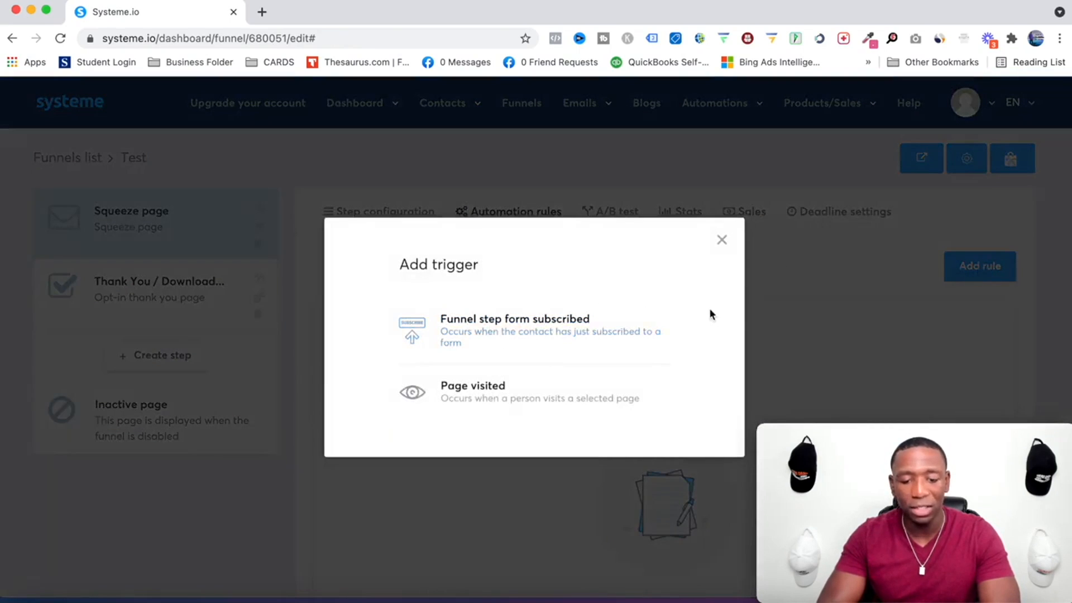
{"action": "left_click", "coordinate": [510, 329]}
{"action": "scroll", "coordinate": [512, 329], "scroll_direction": "down", "scroll_amount": 3}
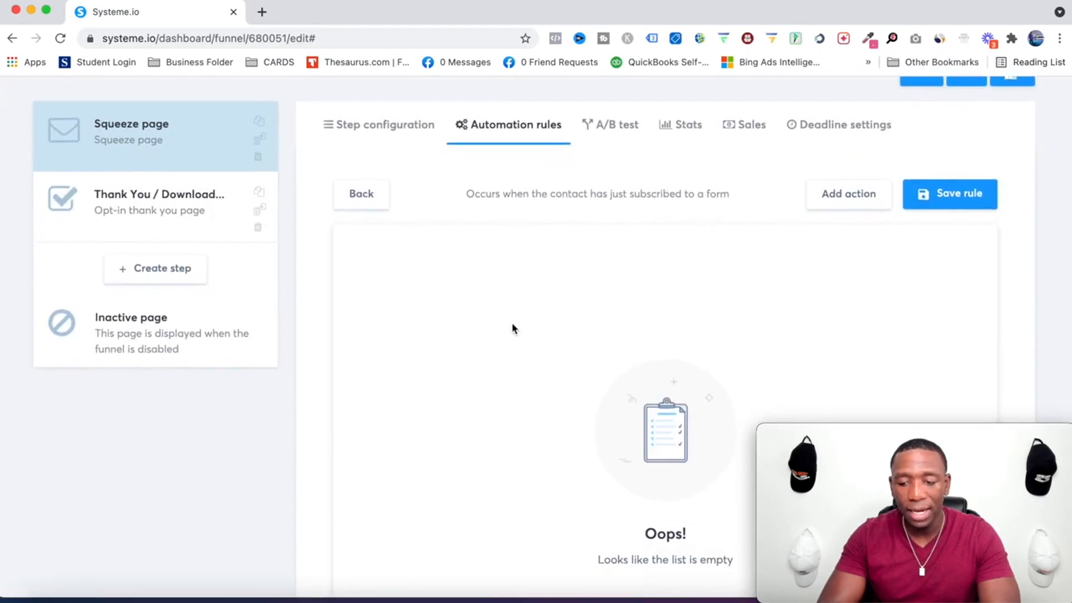
{"action": "left_click", "coordinate": [843, 190]}
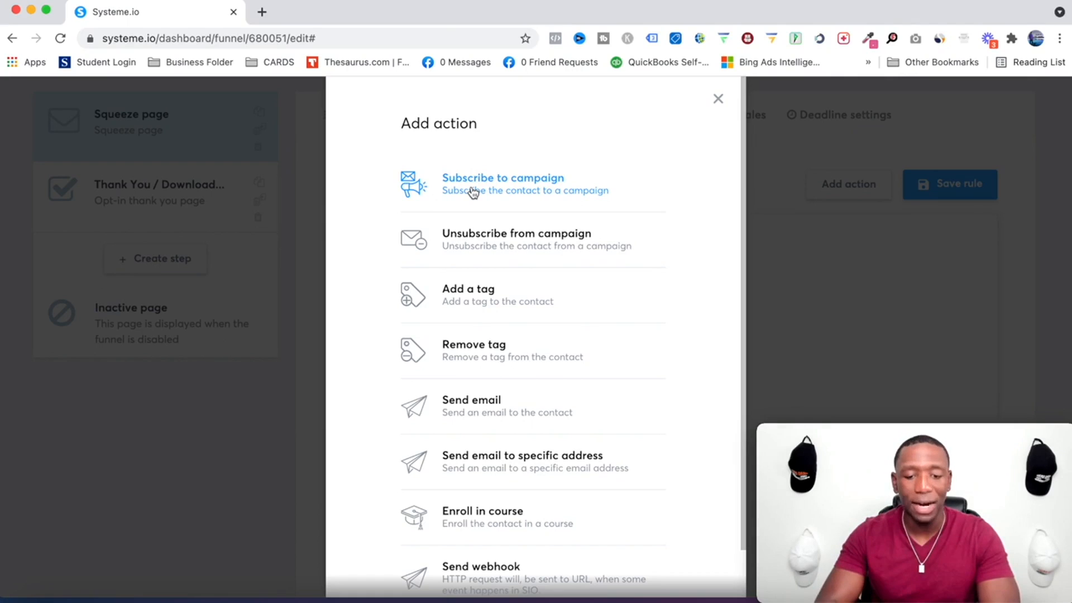
{"action": "left_click", "coordinate": [511, 189]}
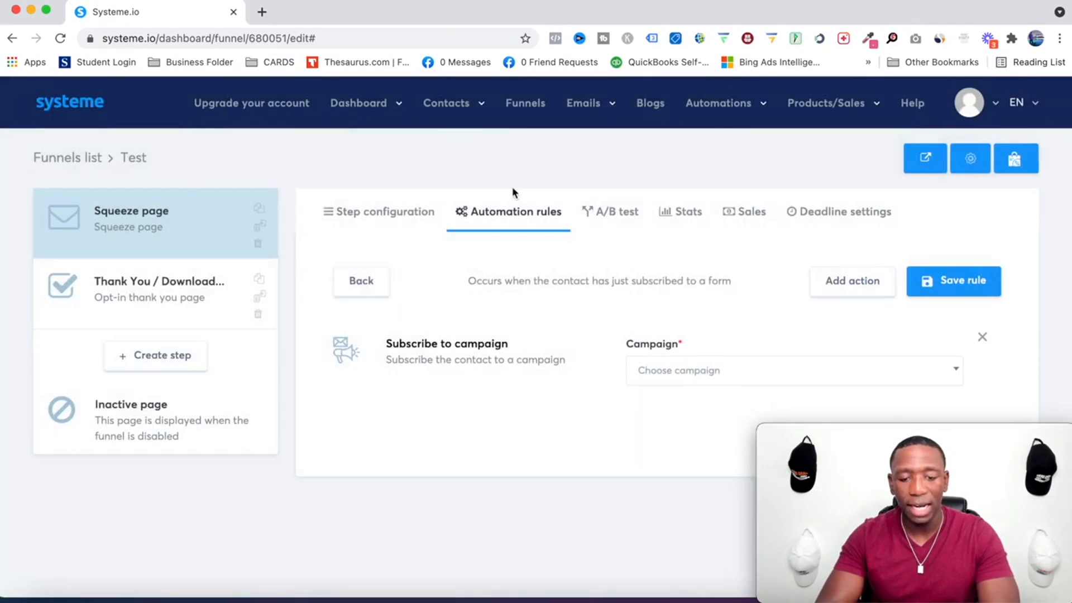
{"action": "left_click", "coordinate": [707, 374]}
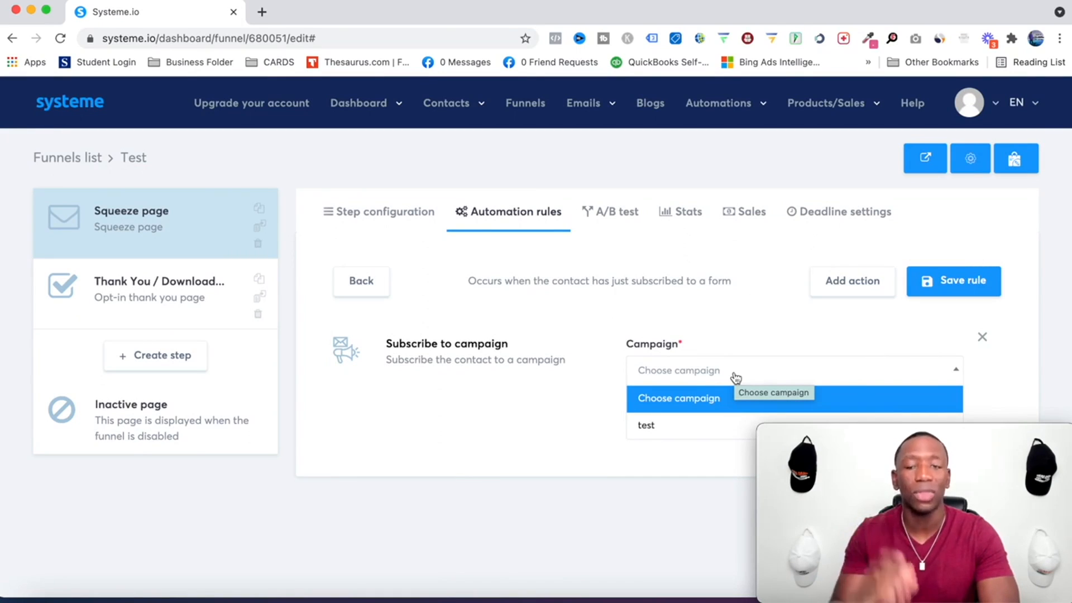
{"action": "left_click", "coordinate": [642, 426]}
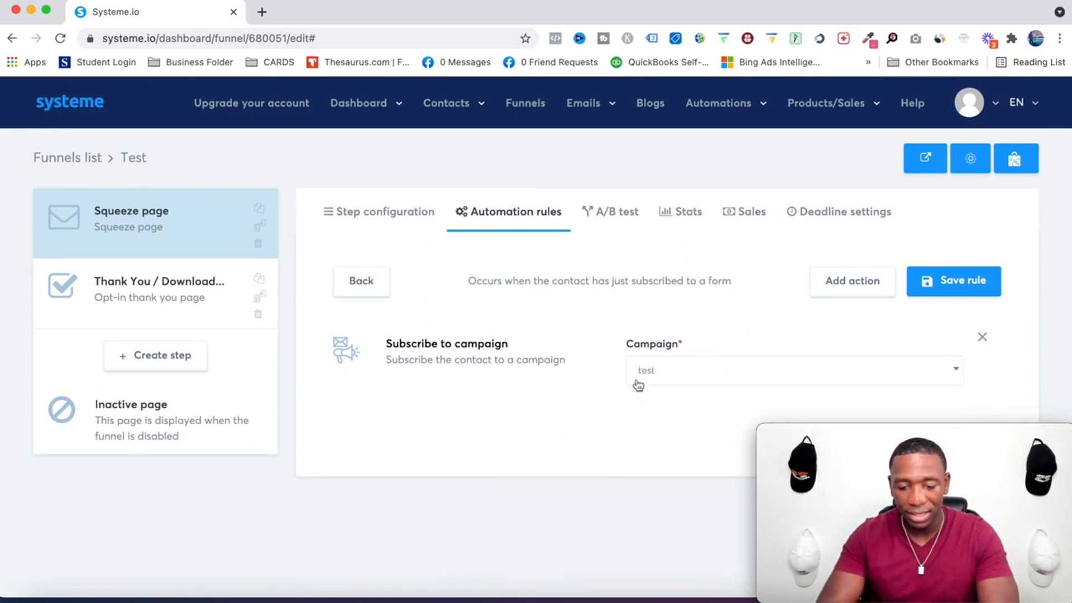
{"action": "left_click", "coordinate": [928, 280]}
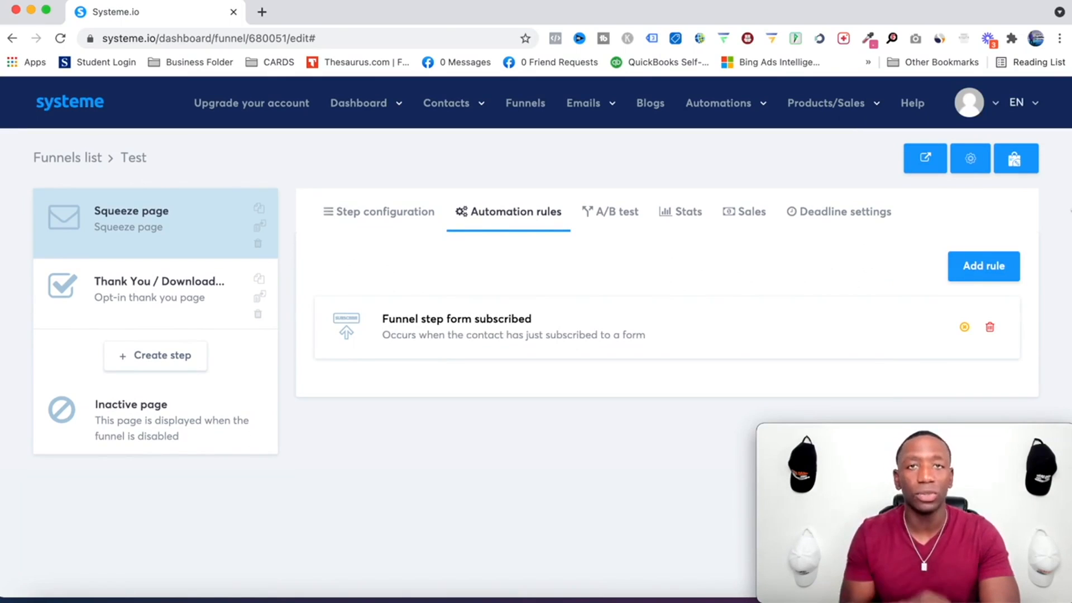